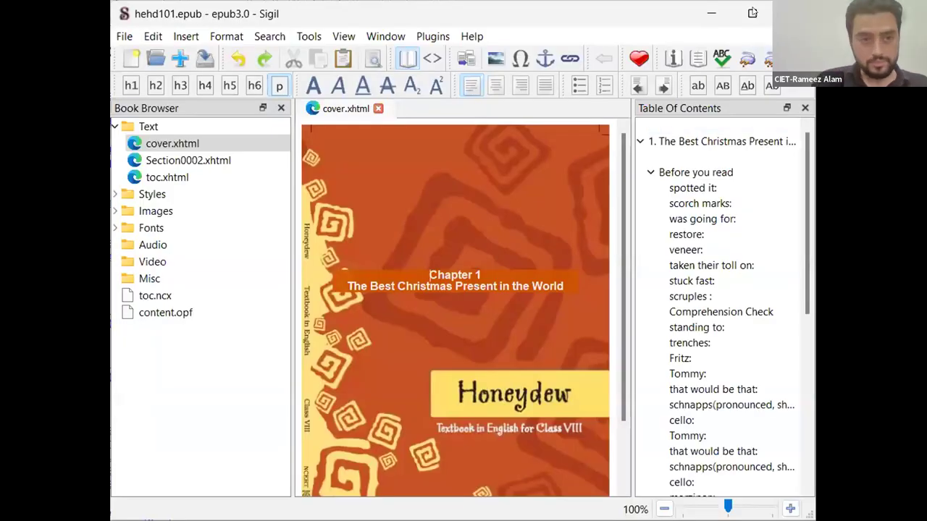
# Maximize the Sigil window and examine the cover page of hehd101.epub.
pyautogui.click(752, 13)
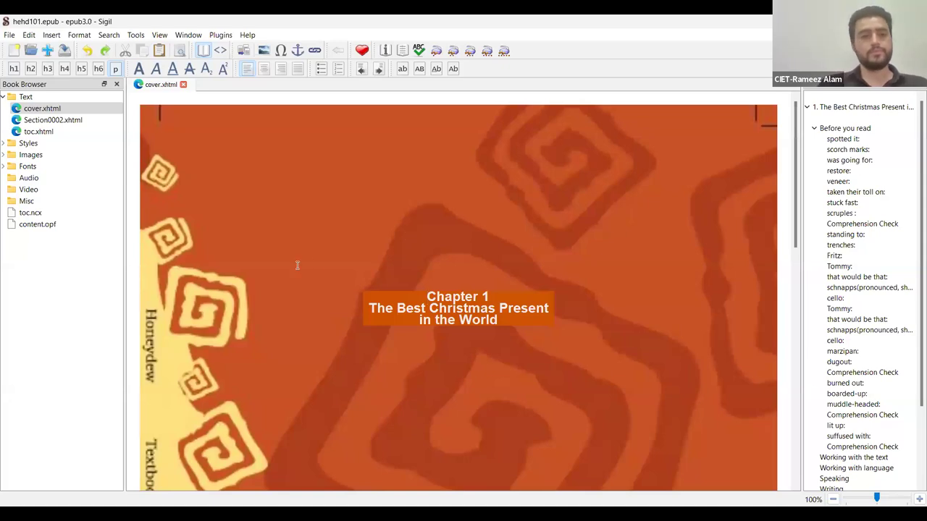
pyautogui.scroll(-1, 297, 265)
pyautogui.scroll(-1, 297, 265)
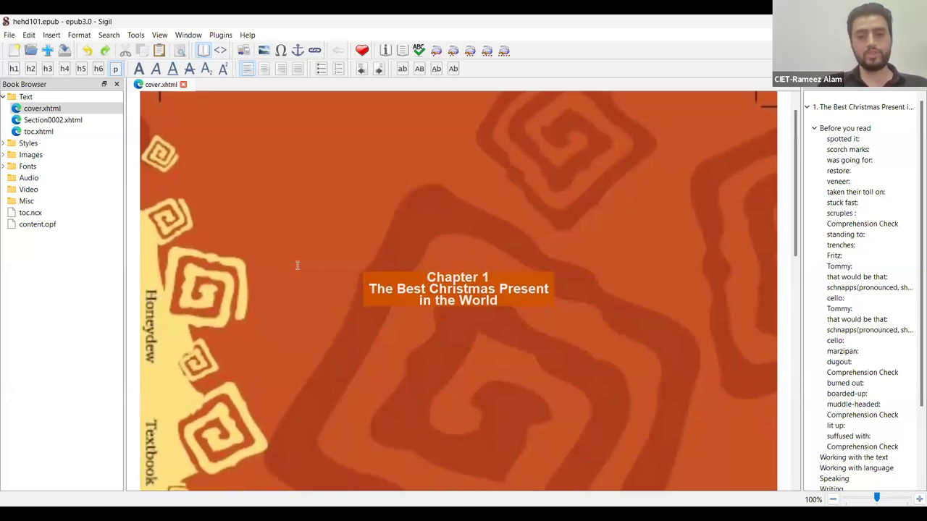
pyautogui.scroll(-6, 296, 265)
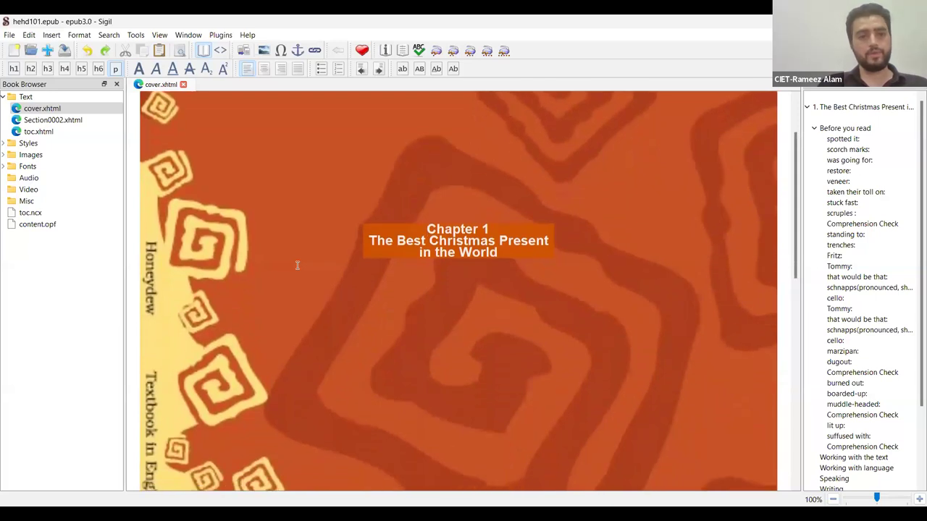
pyautogui.scroll(8, 296, 265)
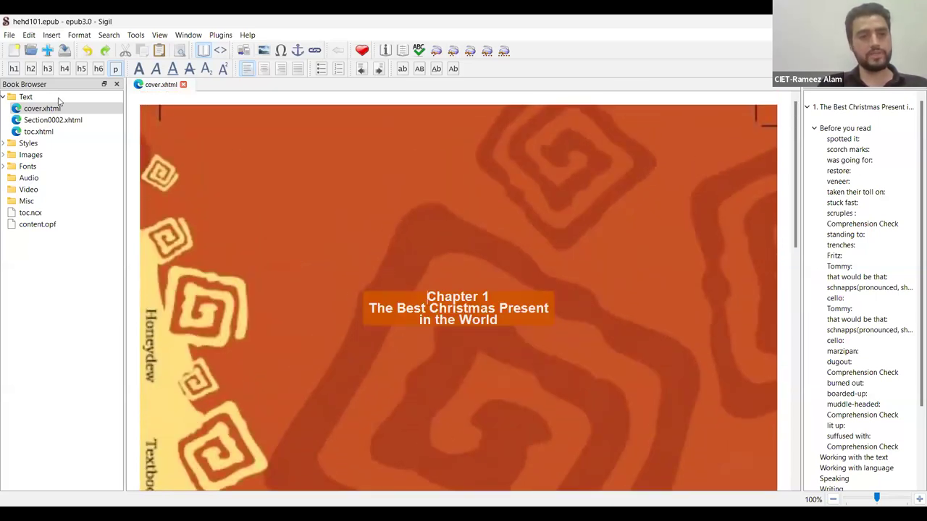
# Open Section0002.xhtml and examine the chapter's title, introduction, date quiz, story text and glossary formatting.
pyautogui.click(38, 124)
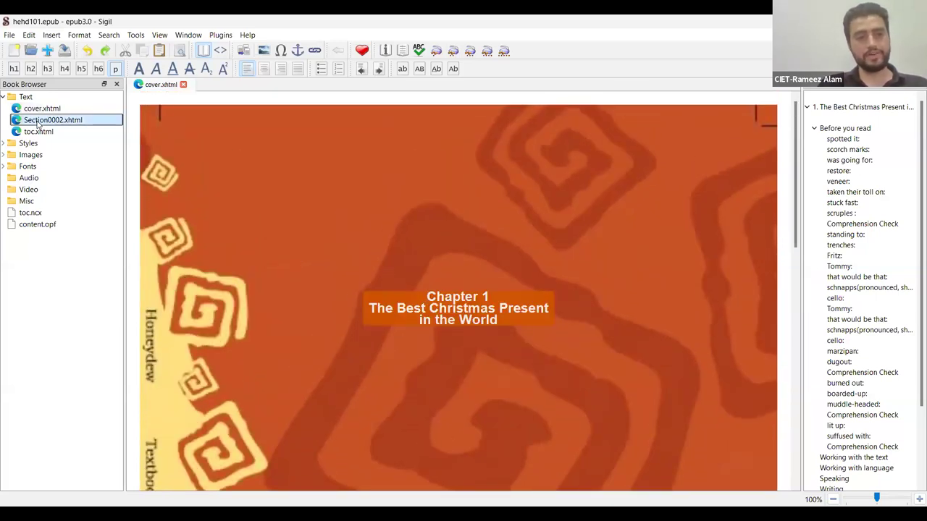
pyautogui.doubleClick(38, 123)
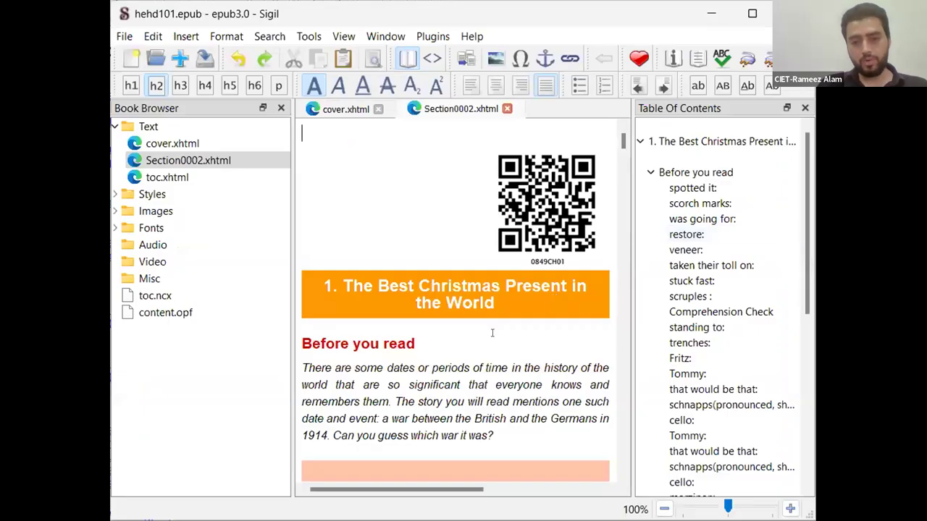
pyautogui.scroll(-2, 262, 238)
pyautogui.scroll(-4, 494, 333)
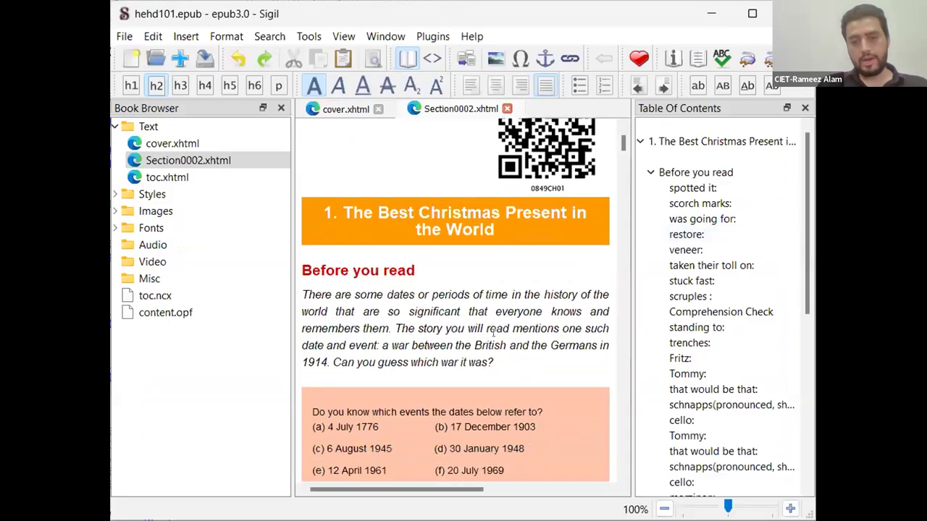
pyautogui.scroll(-8, 494, 333)
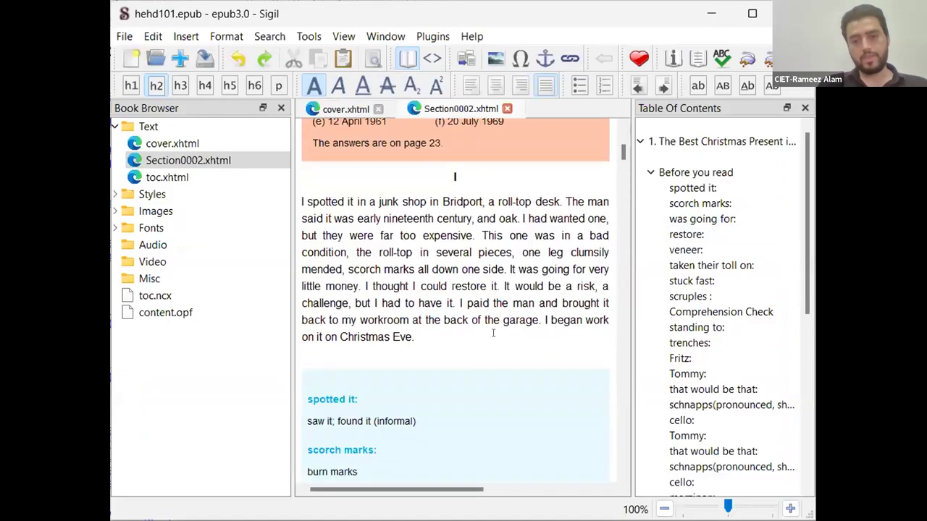
pyautogui.scroll(-4, 493, 333)
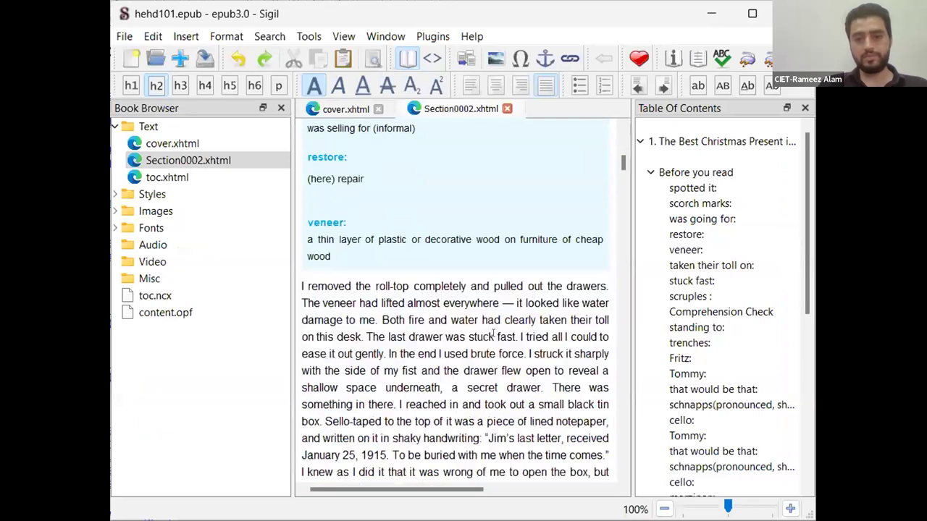
pyautogui.scroll(15, 455, 331)
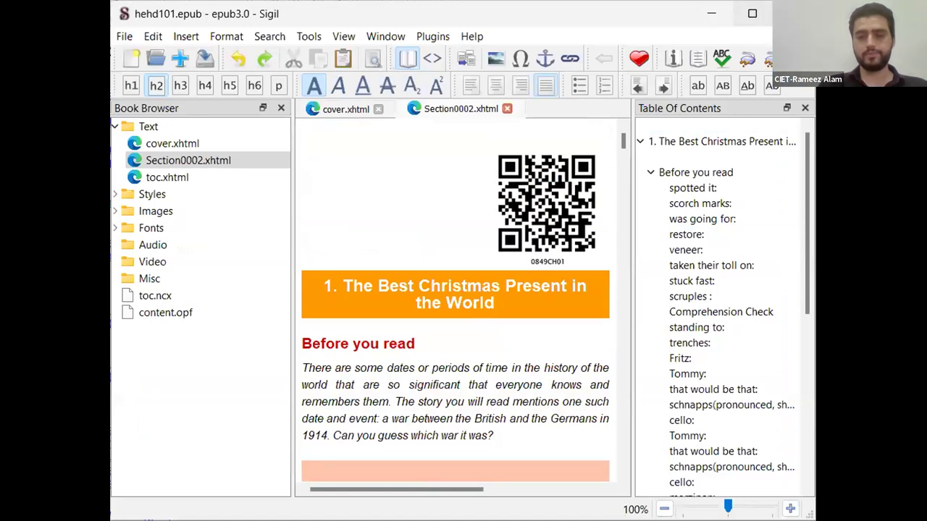
pyautogui.click(753, 13)
pyautogui.scroll(-1, 435, 273)
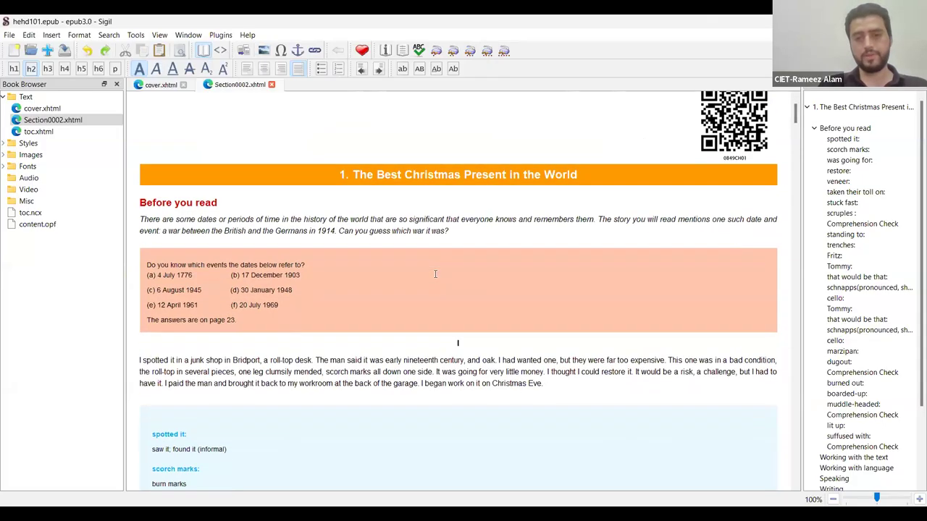
pyautogui.scroll(-1, 435, 273)
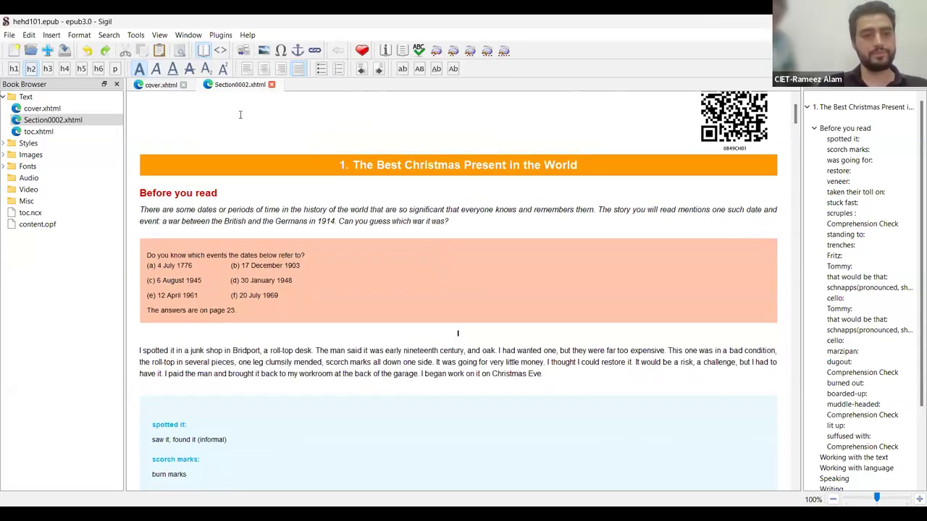
# Create a new EPUB and paste the copied title "Introduction Why Social Science?" into its first section, keeping the HTML formatting.
pyautogui.click(9, 37)
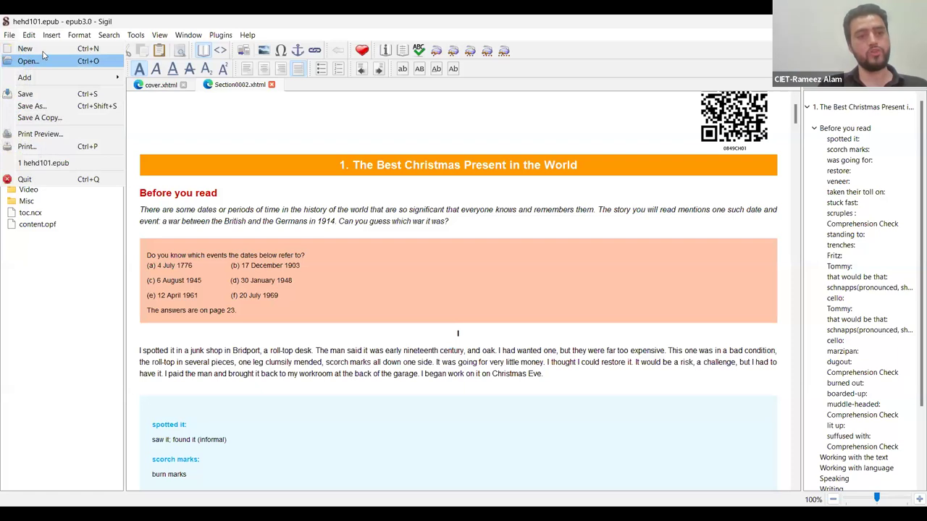
pyautogui.click(26, 49)
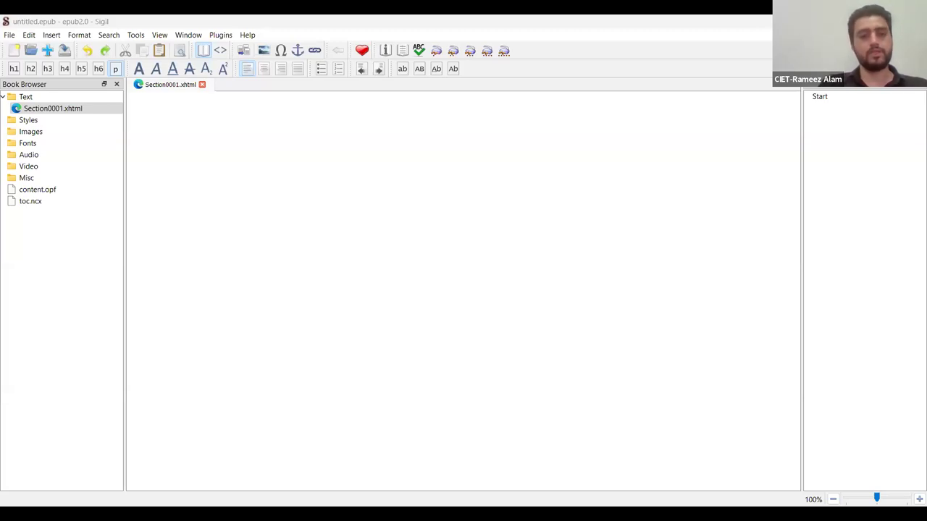
pyautogui.click(270, 129)
pyautogui.hotkey('ctrl', 'v')
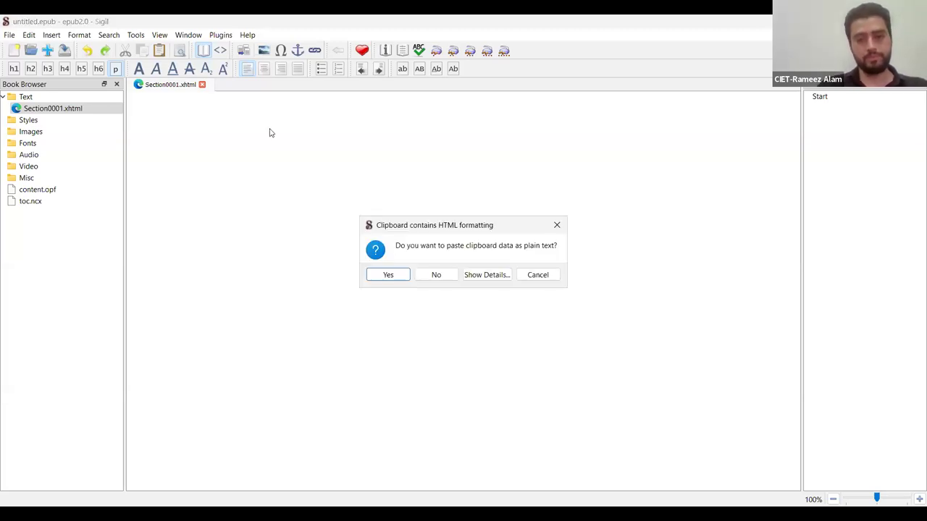
pyautogui.press('Tab')
pyautogui.press('Return')
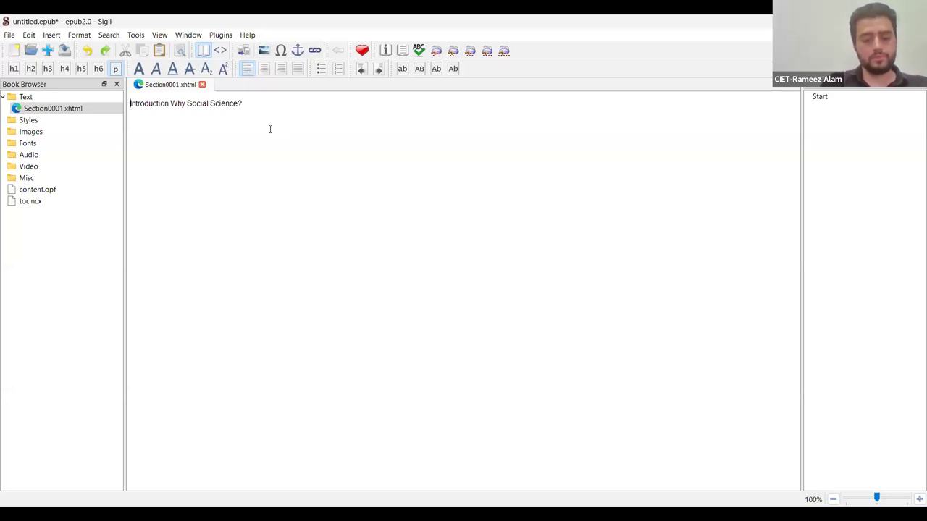
# Prefix the pasted title with "Chapter 1:" and check its markup in the section's source code.
pyautogui.write('C')
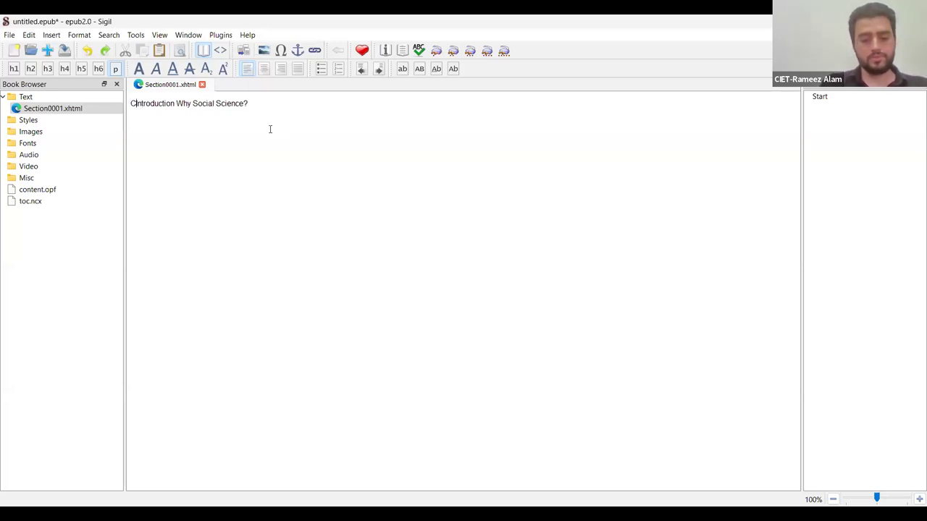
pyautogui.write('hapter 1:')
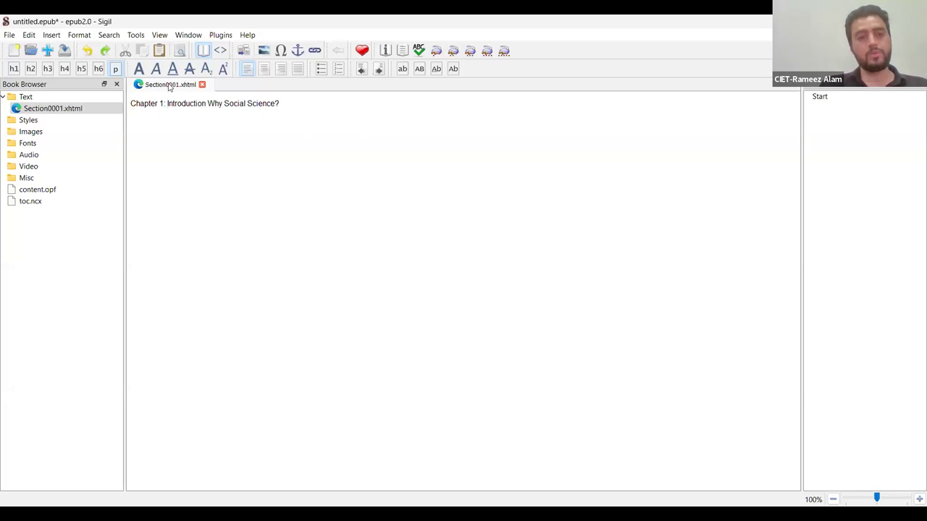
pyautogui.press('F2')
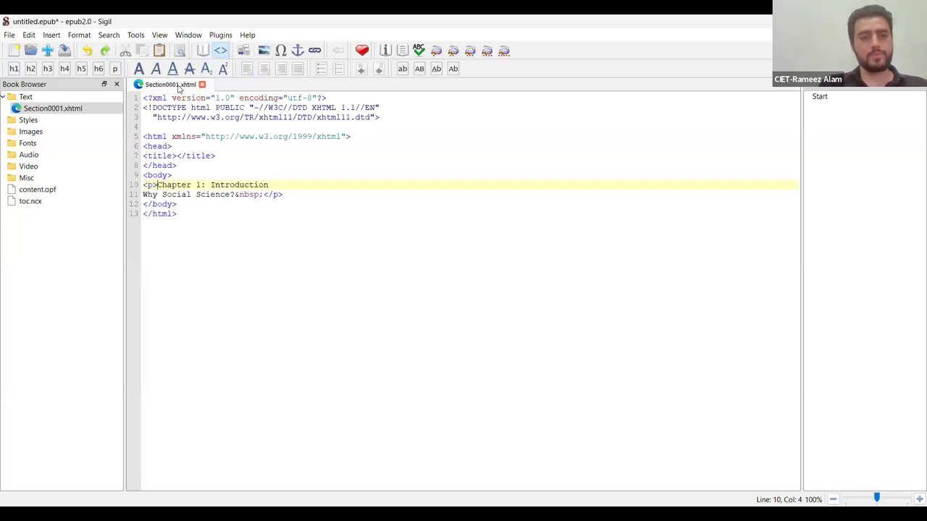
pyautogui.press('F2')
# Try different heading levels, including 2 and 3, on the chapter title and return it to normal paragraph format.
pyautogui.moveTo(294, 103); pyautogui.dragTo(131, 99)
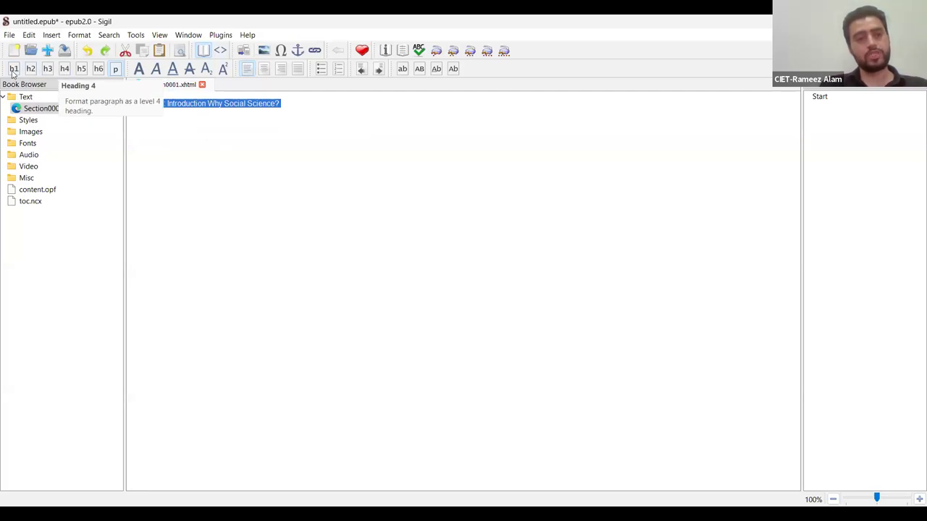
pyautogui.click(45, 72)
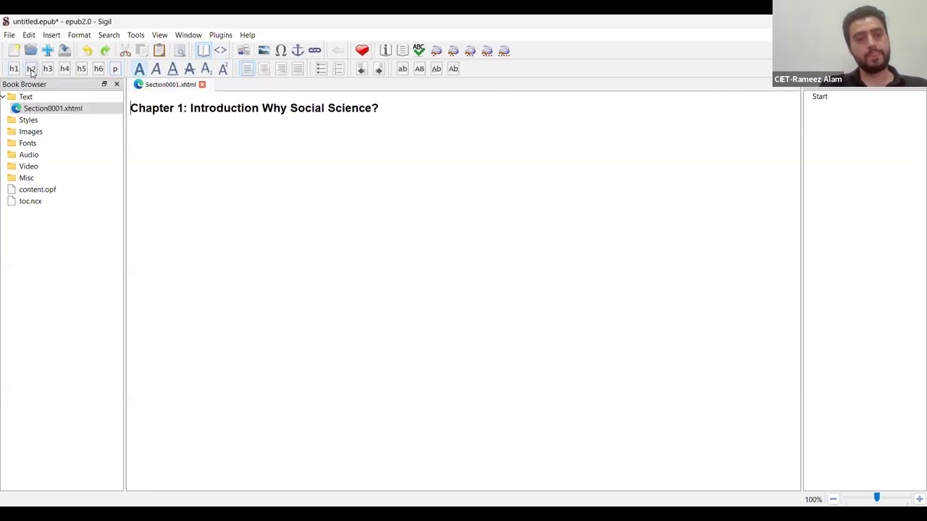
pyautogui.click(46, 70)
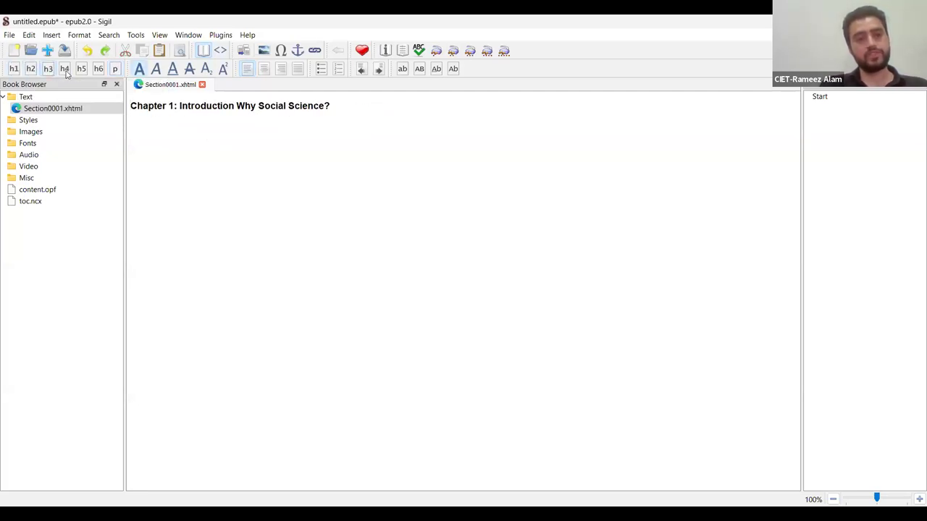
pyautogui.click(65, 69)
pyautogui.click(115, 70)
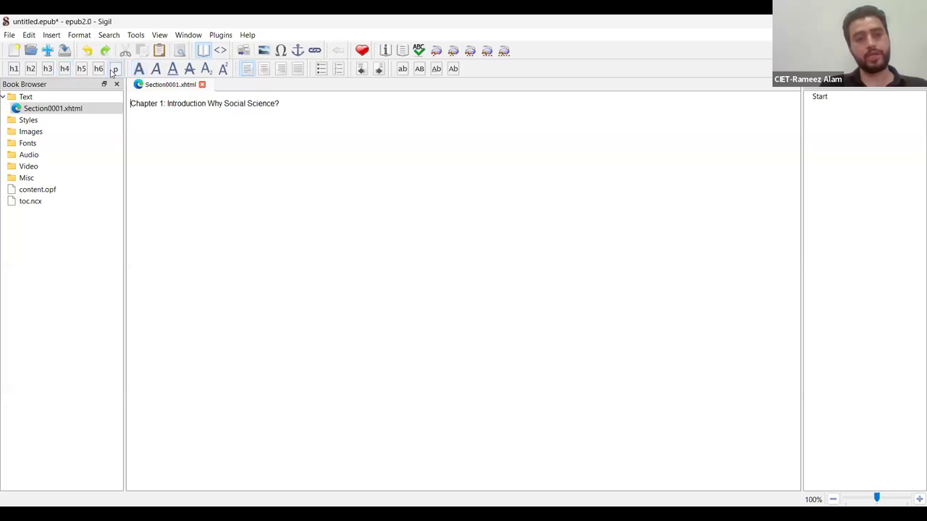
# Format the whole chapter title "Chapter 1: Introduction Why Social Science?" as a level 1 heading.
pyautogui.click(14, 70)
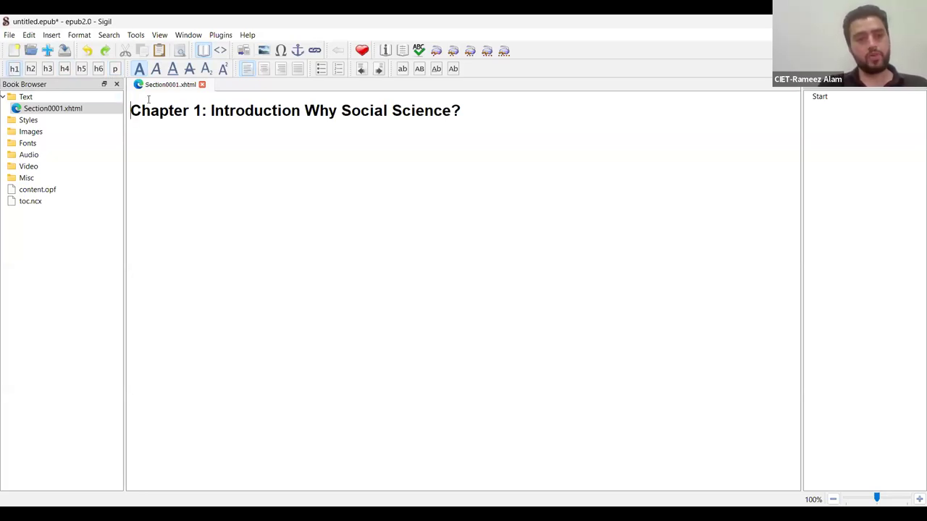
pyautogui.moveTo(132, 109); pyautogui.dragTo(461, 114)
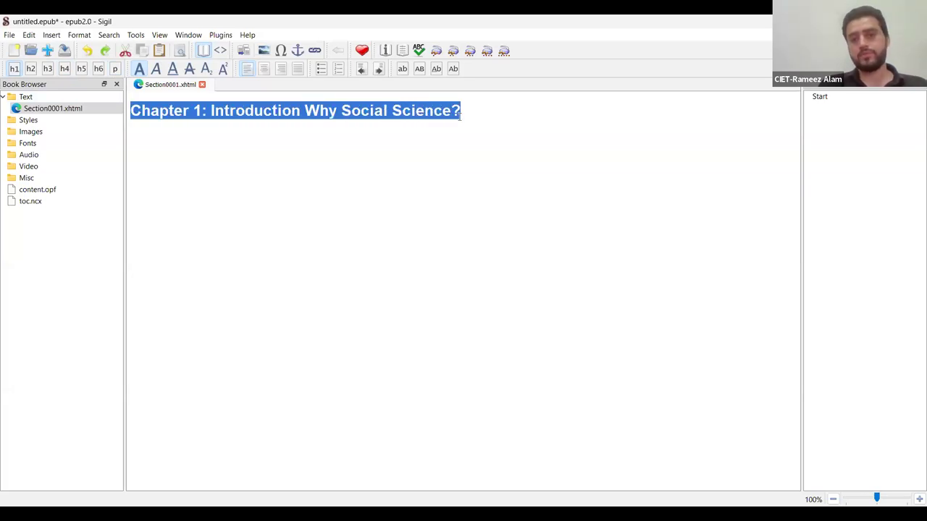
pyautogui.click(14, 70)
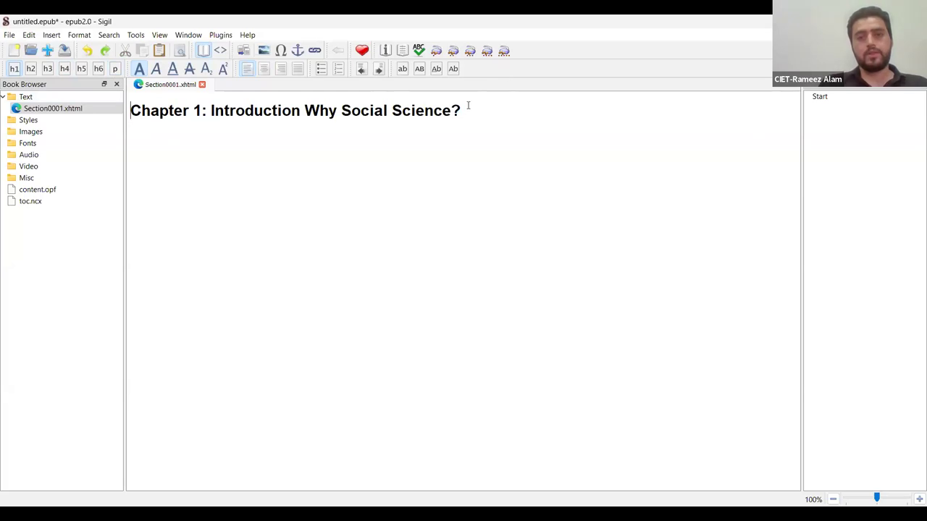
pyautogui.moveTo(464, 110); pyautogui.dragTo(210, 111)
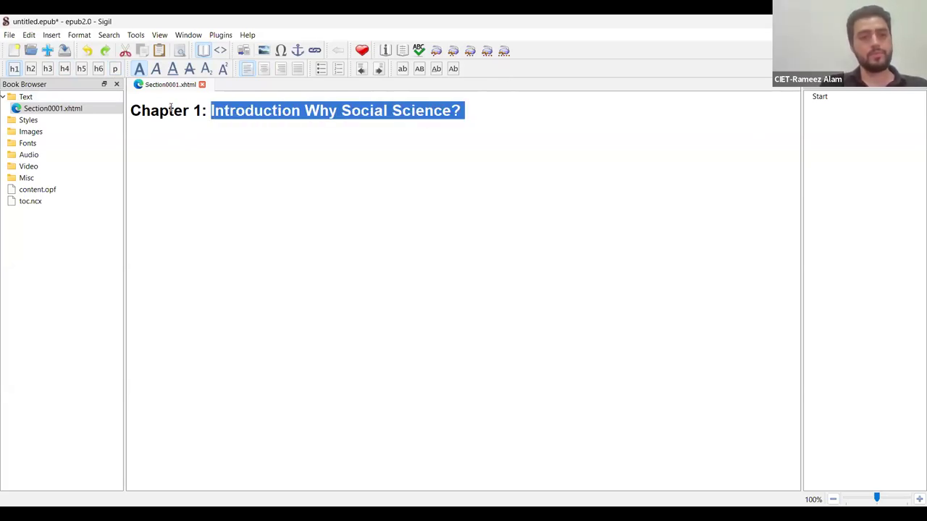
pyautogui.click(13, 70)
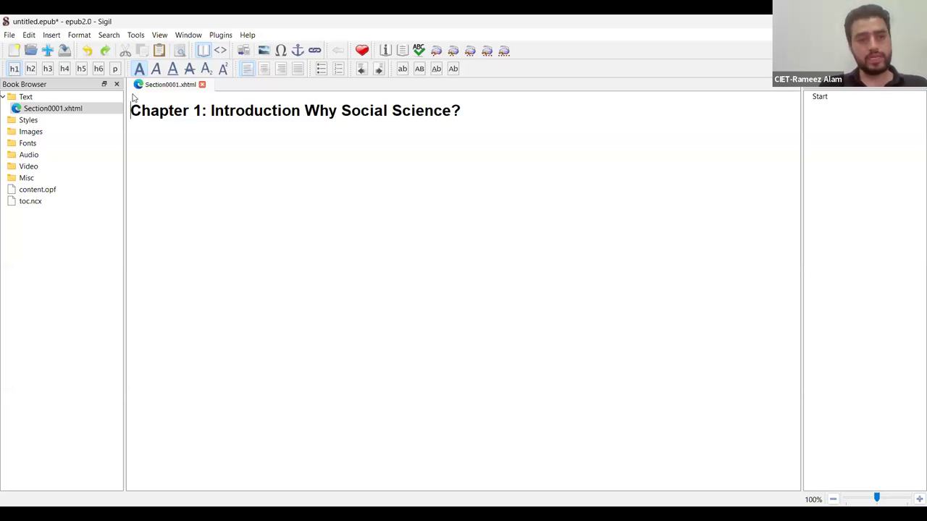
pyautogui.click(207, 193)
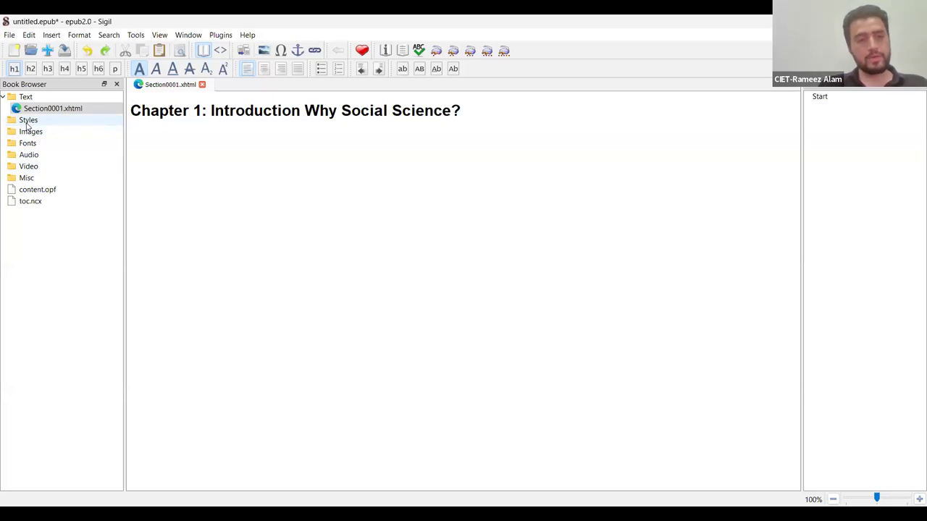
# Add a blank stylesheet to the book's Styles folder and enter the selector h1 on its first line.
pyautogui.rightClick(27, 121)
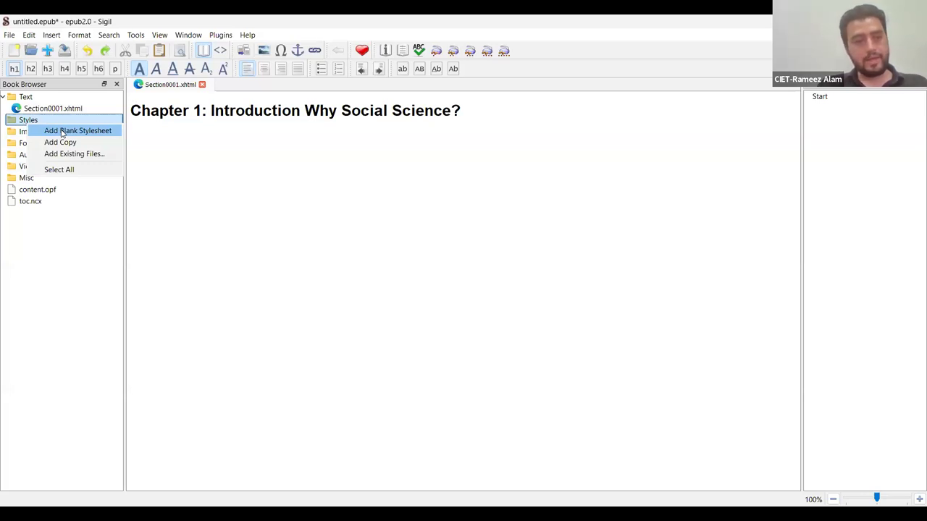
pyautogui.click(62, 131)
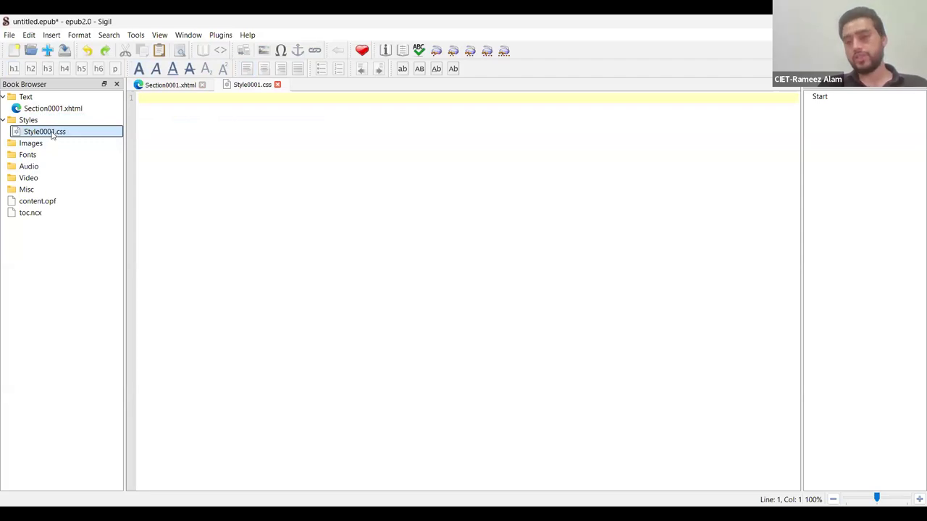
pyautogui.click(203, 118)
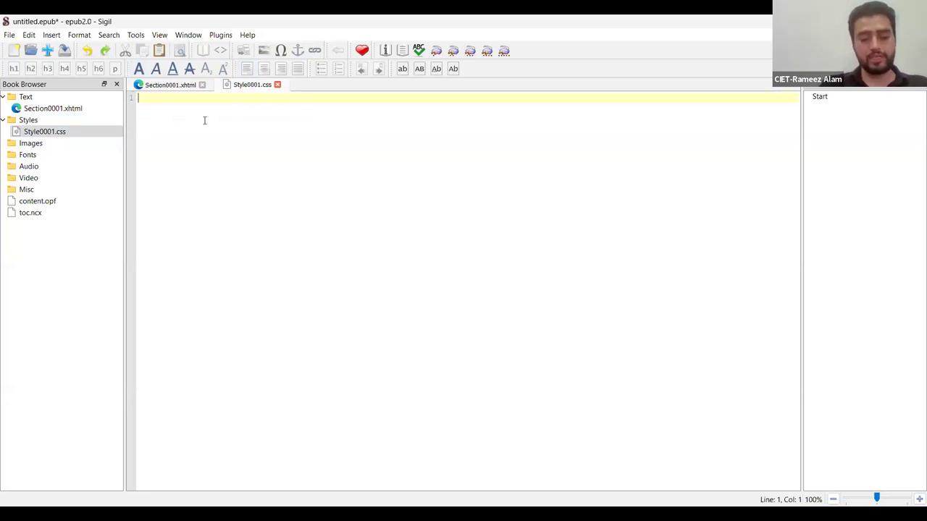
pyautogui.write('h1')
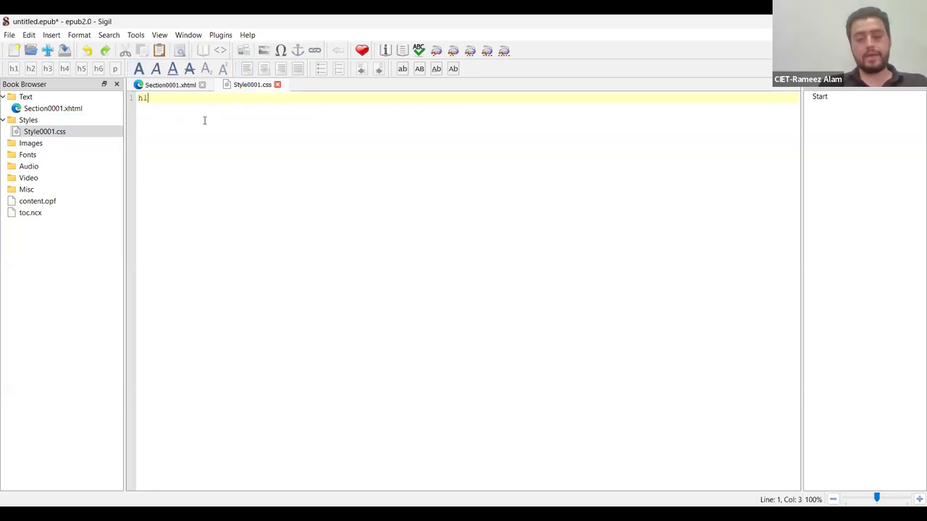
# Check the chapter title's heading tag in the source code of Section0001.xhtml and return to the rendered page.
pyautogui.click(172, 85)
pyautogui.press('F2')
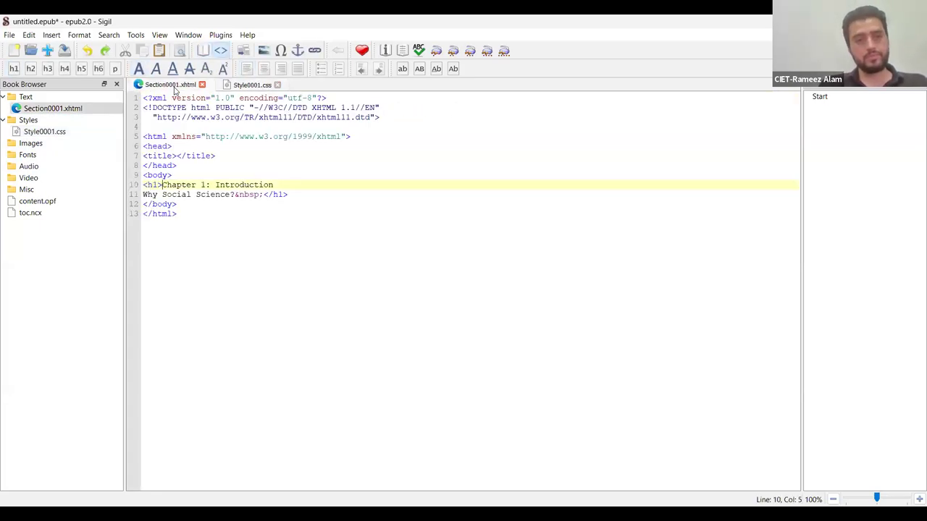
pyautogui.press('F2')
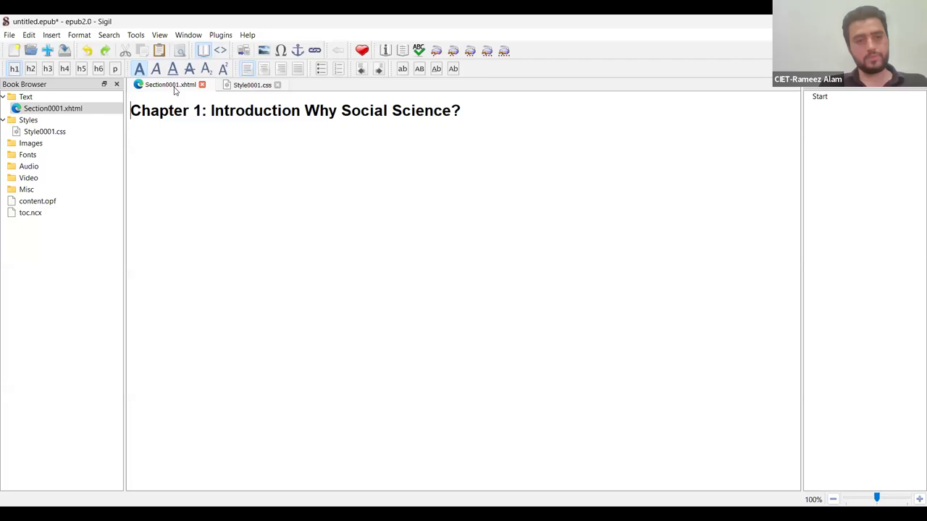
# Complete the h1 selector in Style0001.css with curly braces, leaving an empty line between them for declarations.
pyautogui.click(244, 86)
pyautogui.write('h1{}')
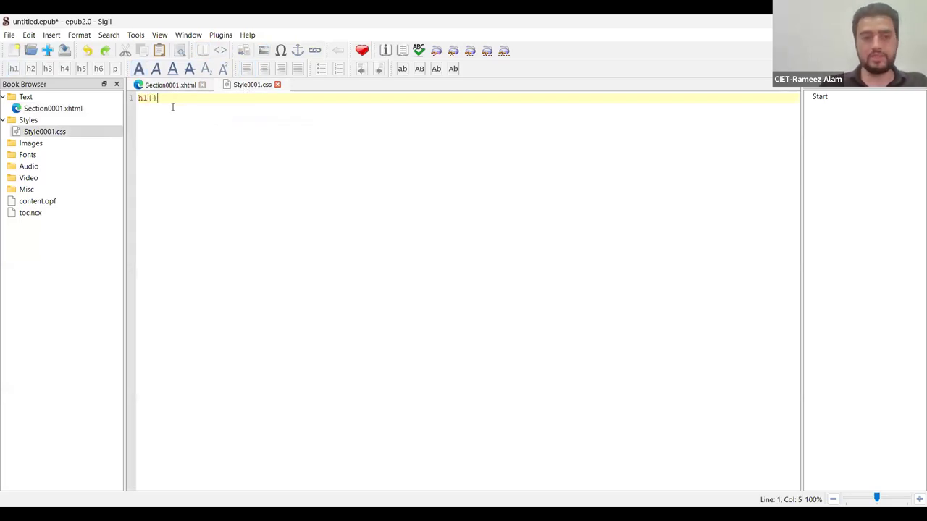
pyautogui.press('Return')
pyautogui.press('Return')
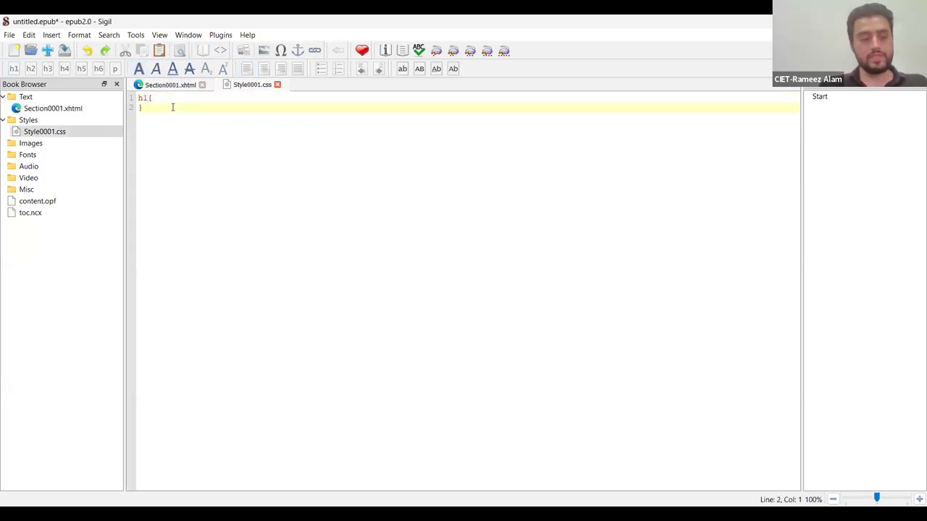
pyautogui.press('Up')
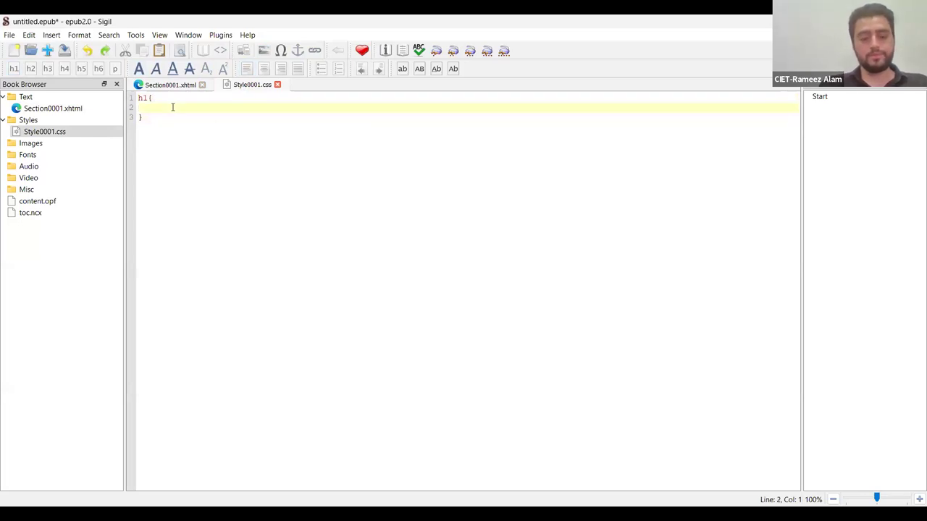
# Add the declaration background-color:blue; inside the h1 rule, check the rendered chapter page and return to the stylesheet.
pyautogui.write('ba')
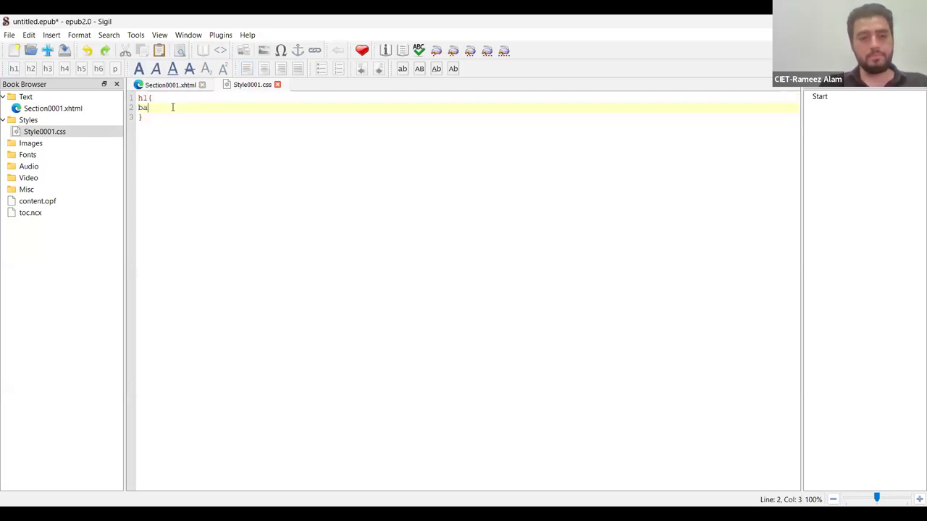
pyautogui.write('ckgr')
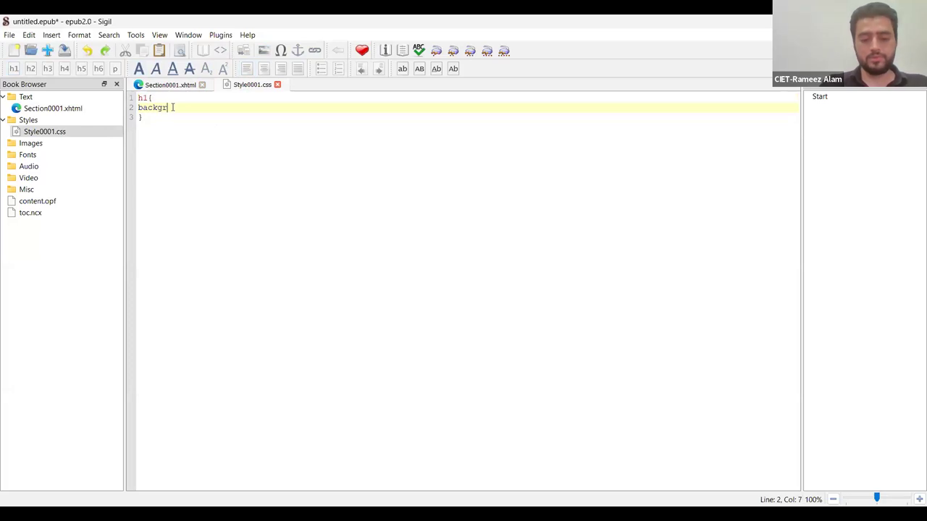
pyautogui.write('ound -c')
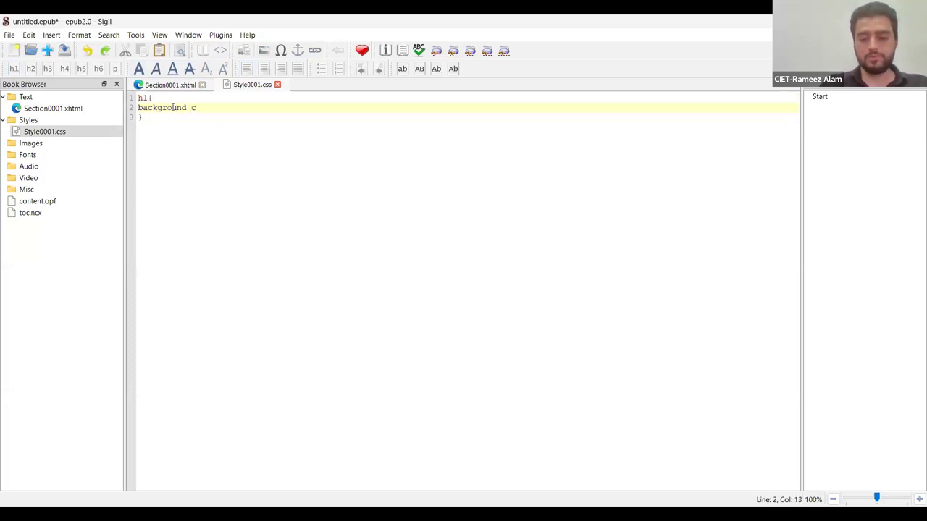
pyautogui.write('olor')
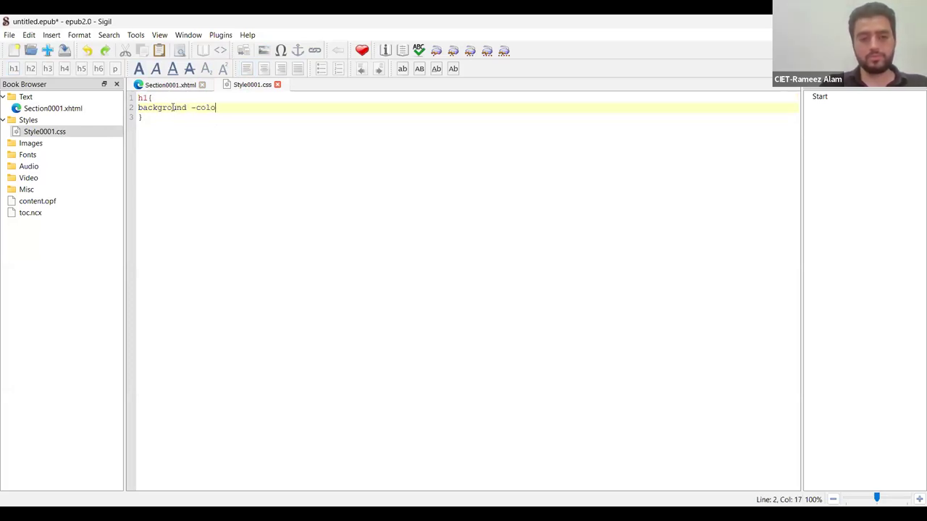
pyautogui.press('Left')
pyautogui.press('Left')
pyautogui.press('Left')
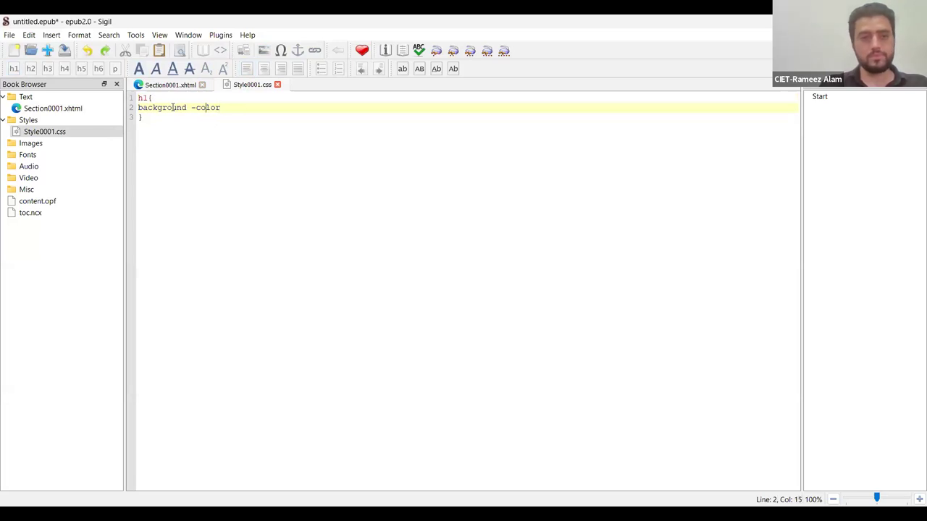
pyautogui.press('BackSpace')
pyautogui.press('Right')
pyautogui.press('Right')
pyautogui.press('Right')
pyautogui.press('Right')
pyautogui.press('Right')
pyautogui.press('Right')
pyautogui.write(':blue')
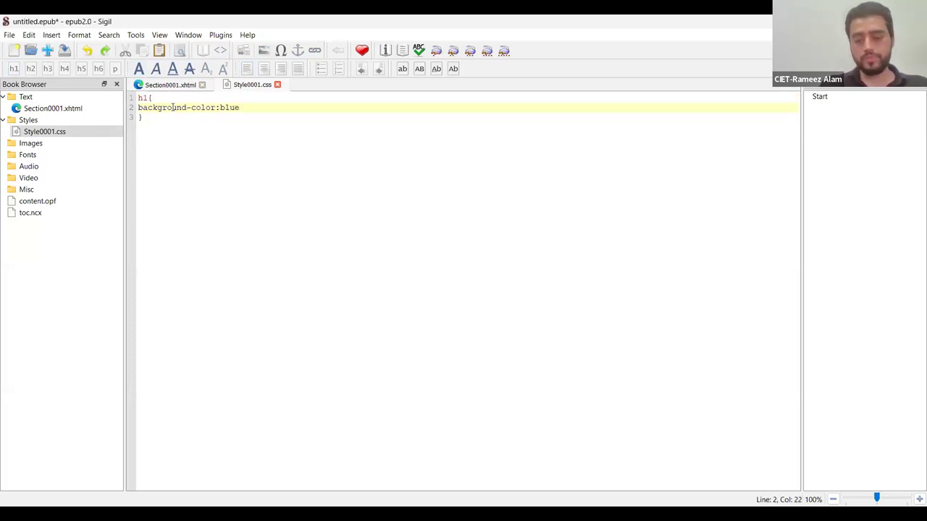
pyautogui.write(';')
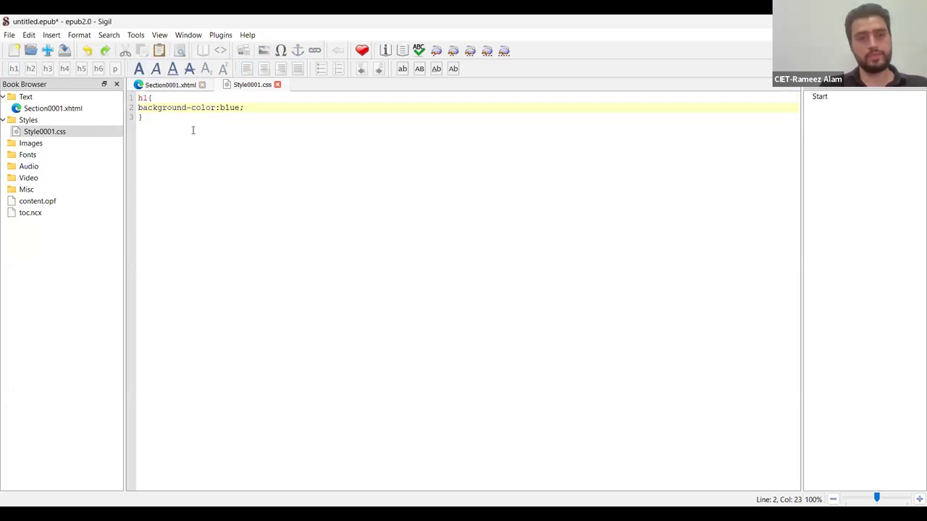
pyautogui.click(171, 85)
pyautogui.press('F2')
pyautogui.press('F2')
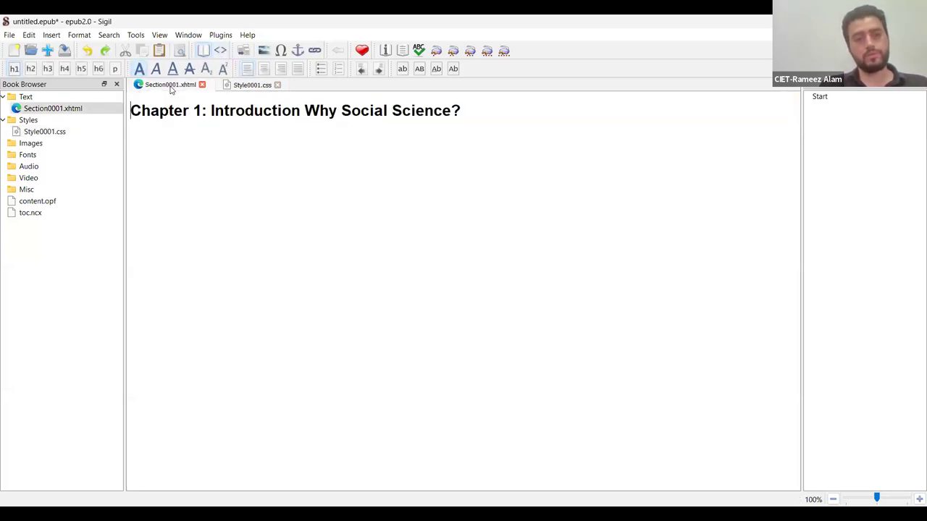
pyautogui.click(238, 86)
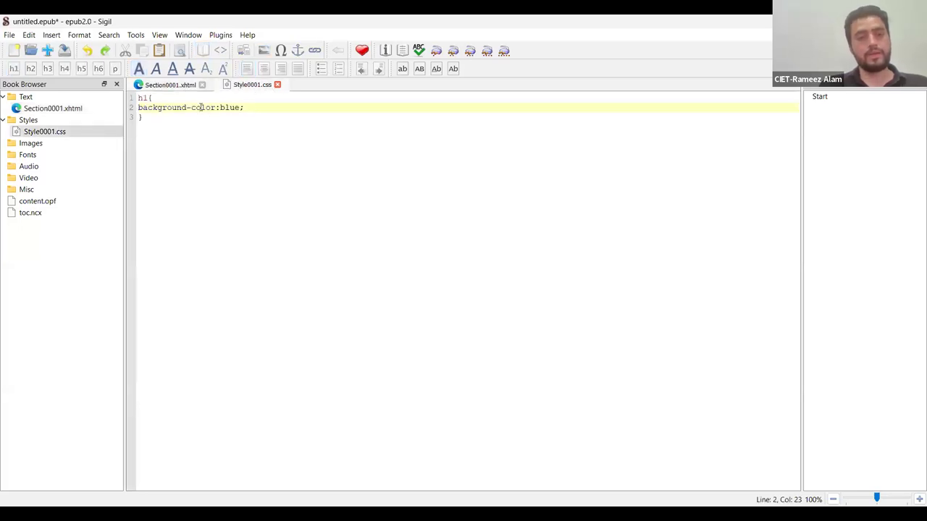
# Link the stylesheet ../Styles/Style0001.css to Section0001.xhtml and reopen the chapter page to view its title.
pyautogui.click(83, 133)
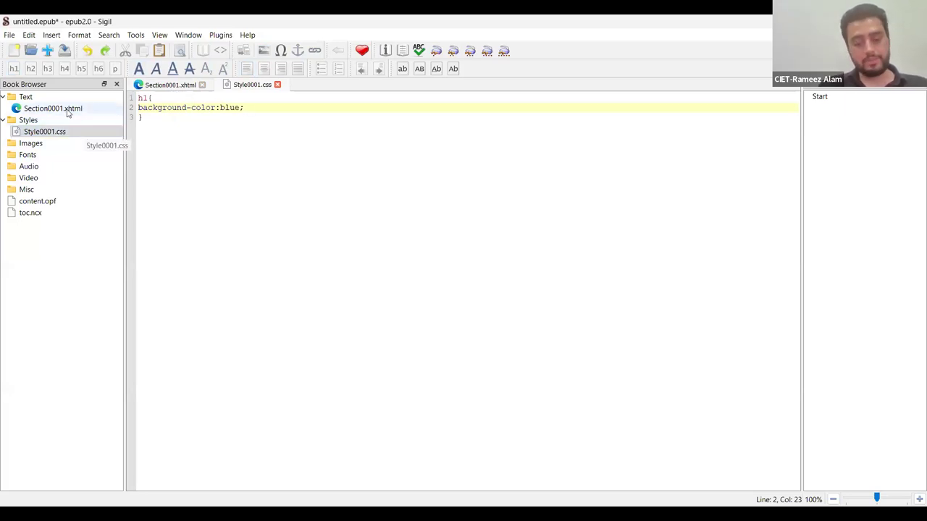
pyautogui.rightClick(68, 110)
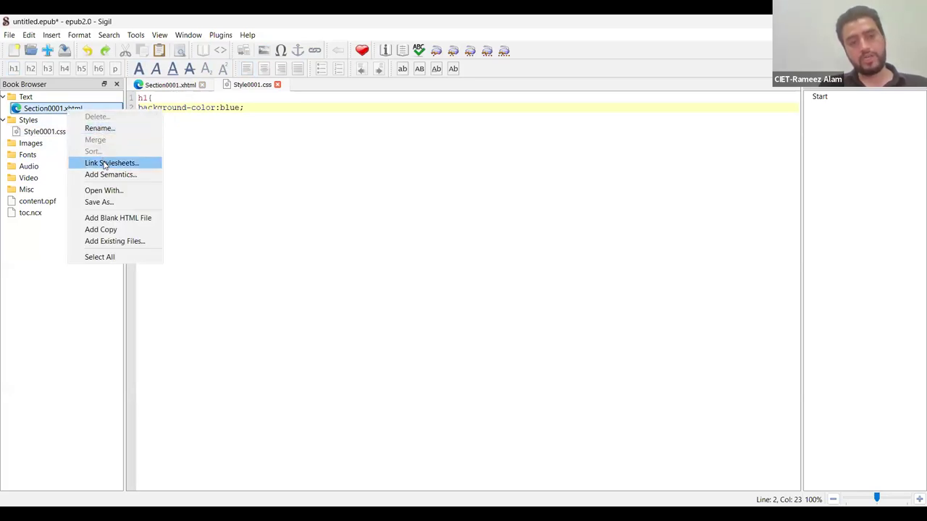
pyautogui.click(105, 164)
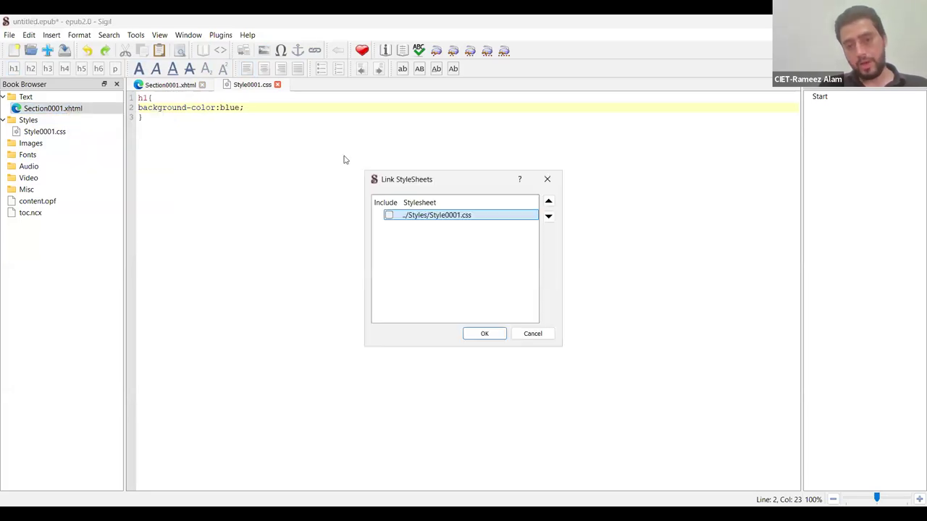
pyautogui.click(390, 216)
pyautogui.click(486, 335)
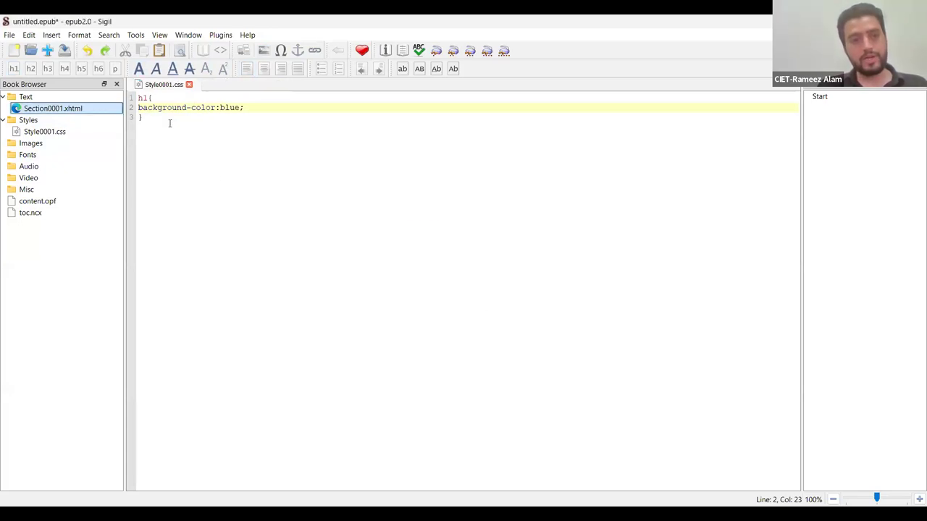
pyautogui.doubleClick(35, 109)
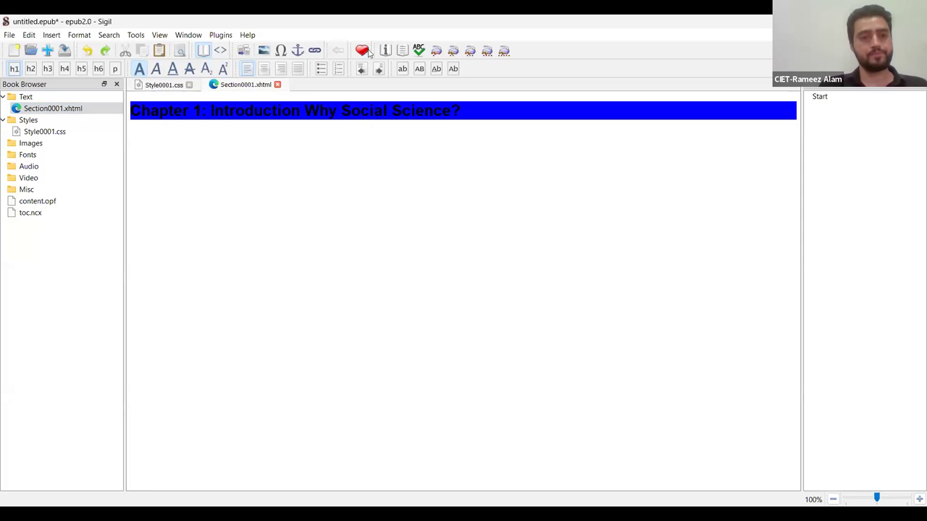
pyautogui.click(58, 110)
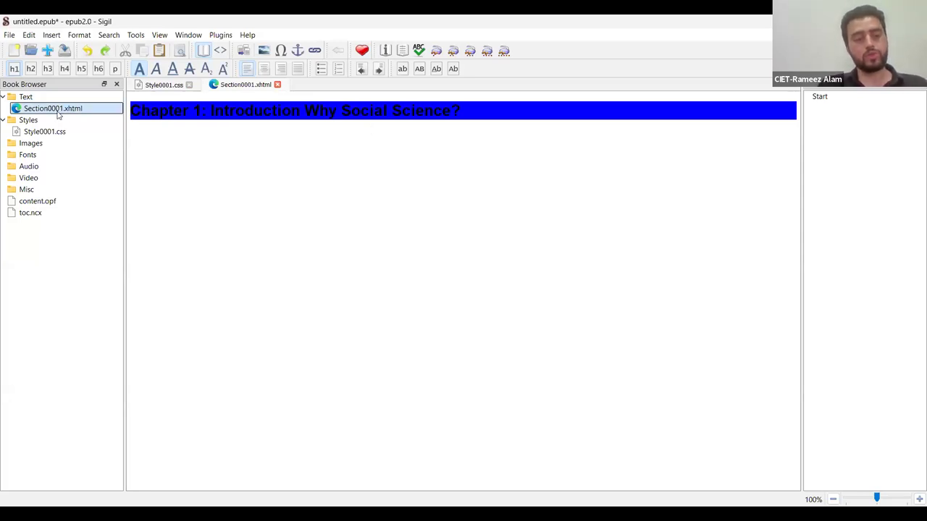
# Add color:#fff; below the background colour in the h1 rule and view the chapter title on the rendered page.
pyautogui.click(166, 85)
pyautogui.click(249, 108)
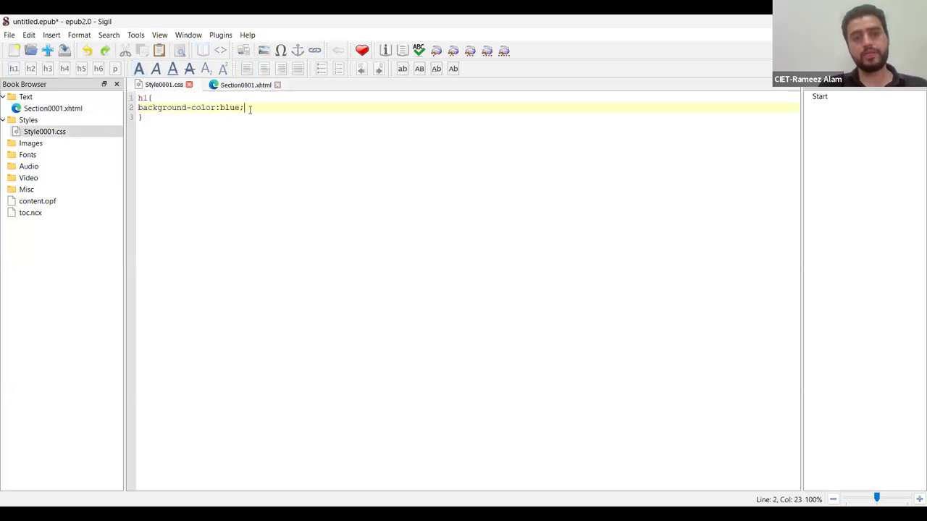
pyautogui.press('Return')
pyautogui.write('color:#')
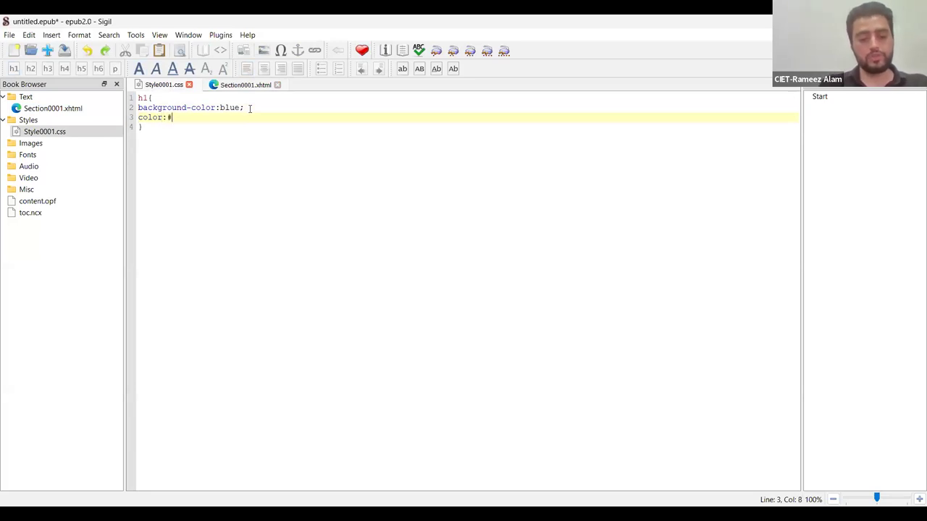
pyautogui.write('fff;')
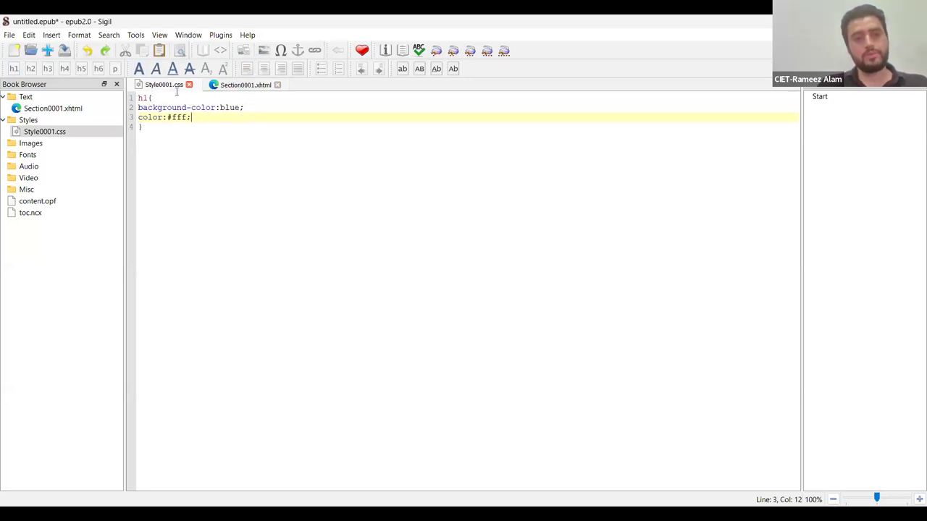
pyautogui.click(237, 85)
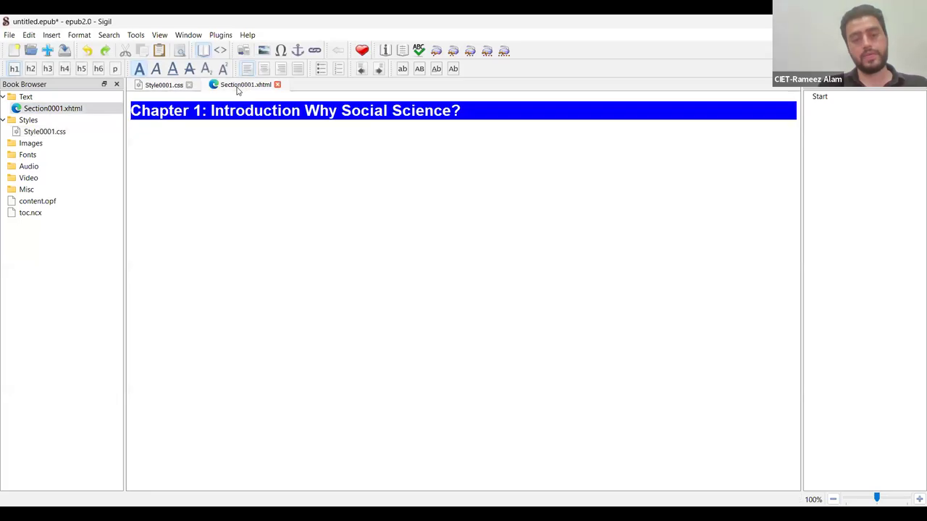
# Add padding:10px; as the last declaration of the h1 rule and check the chapter title on the rendered page.
pyautogui.click(158, 85)
pyautogui.press('Return')
pyautogui.write('padd')
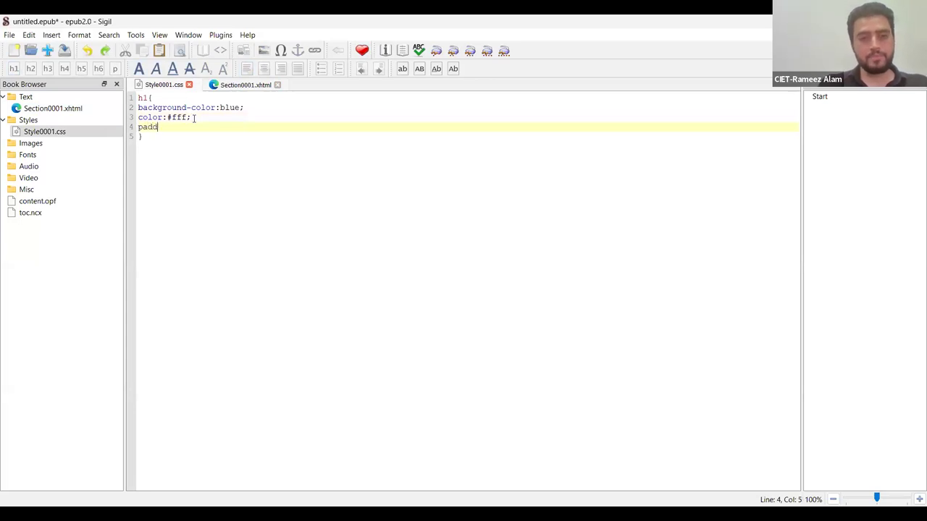
pyautogui.write('ing:10px;')
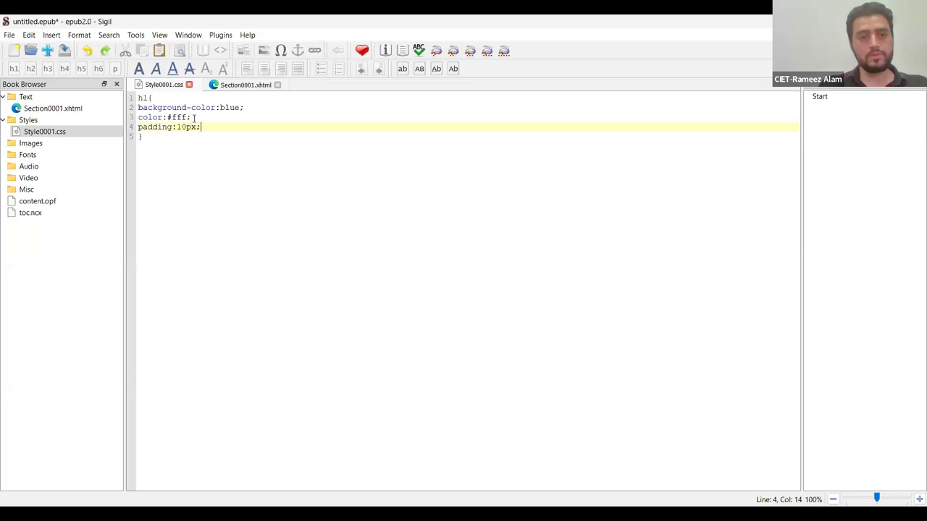
pyautogui.click(234, 85)
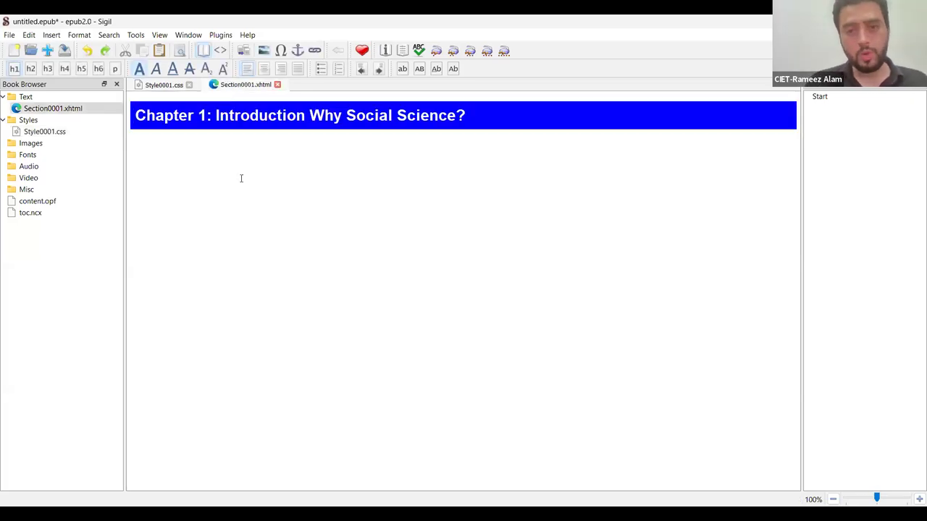